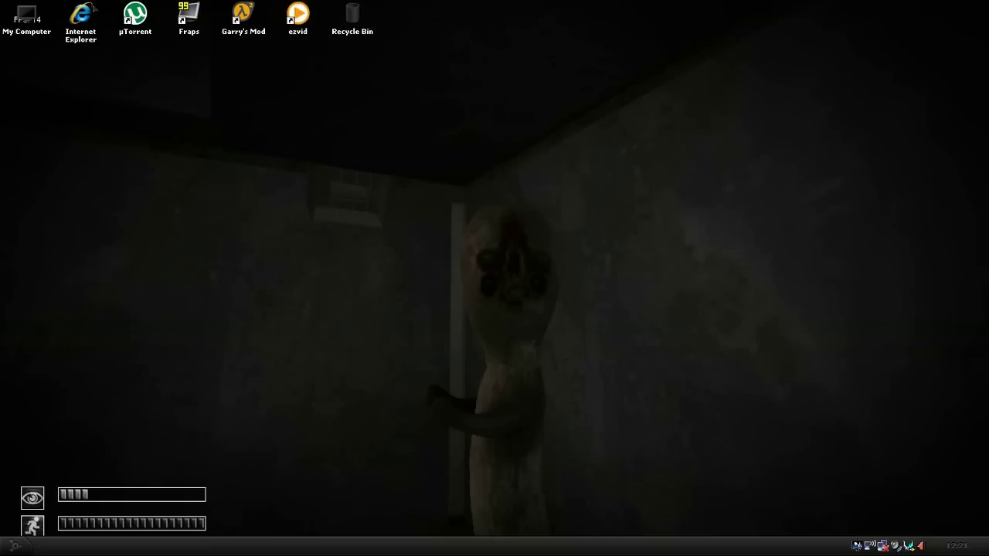
# Launch Internet Explorer and search Google for the pasted term 'TNGclips1'
pyautogui.click(93, 3)
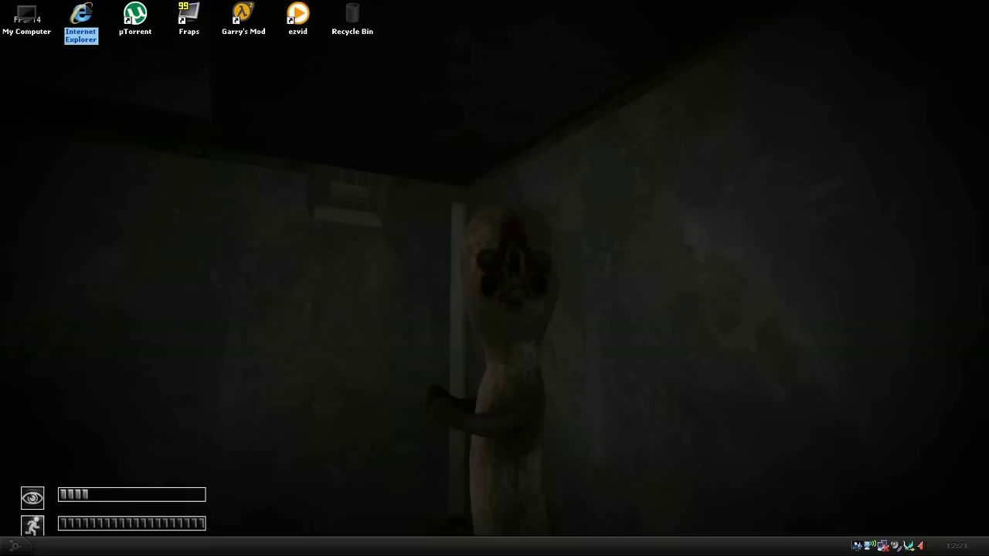
pyautogui.doubleClick(89, 7)
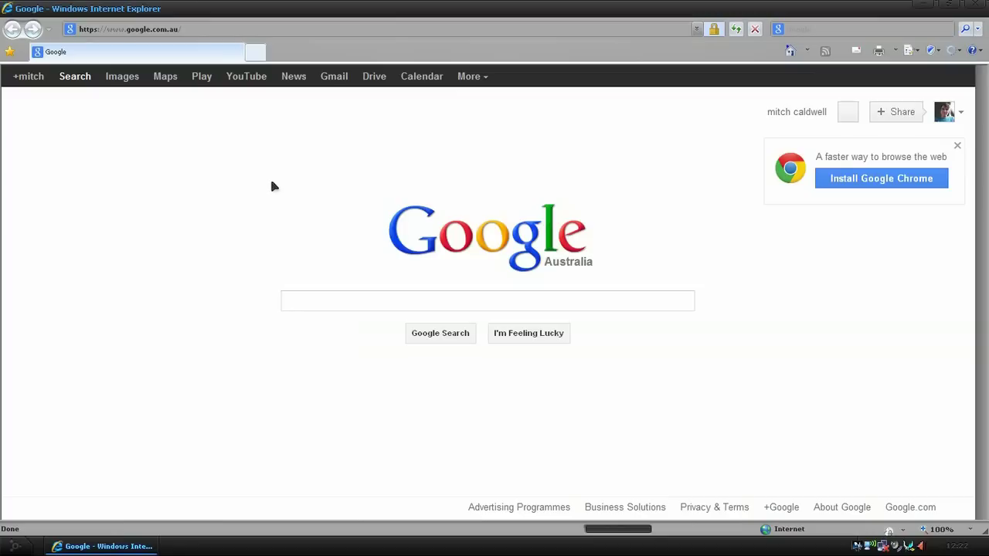
pyautogui.click(371, 303)
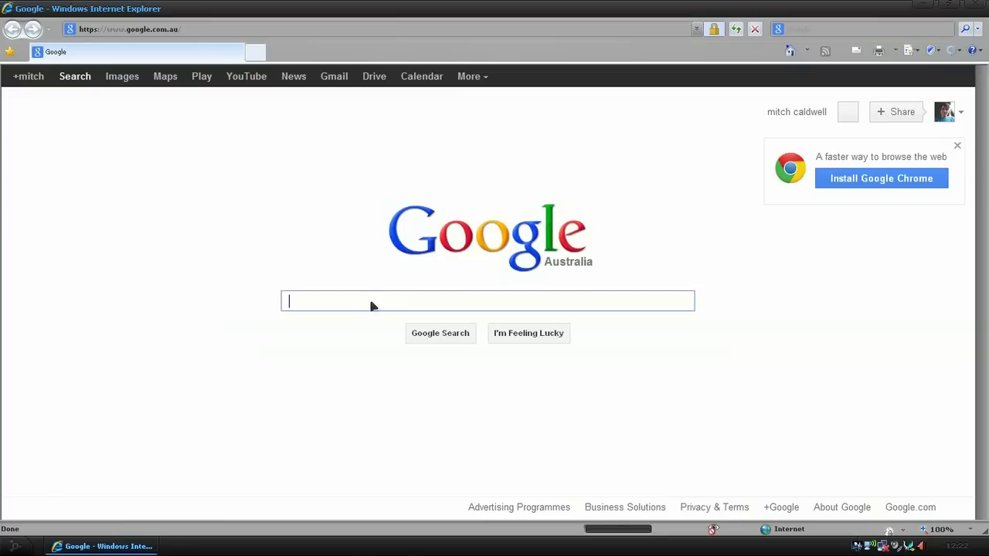
pyautogui.rightClick(371, 305)
pyautogui.click(387, 350)
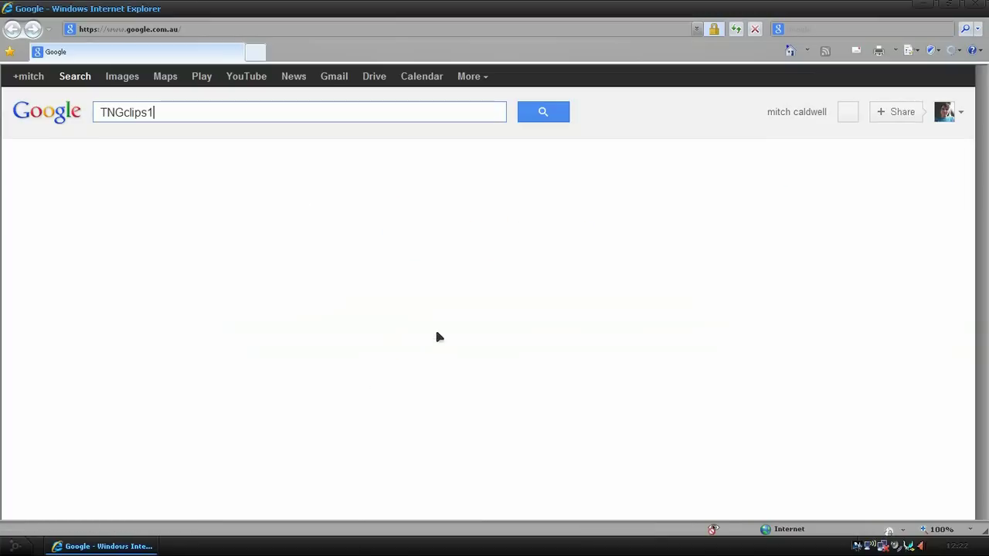
pyautogui.click(537, 120)
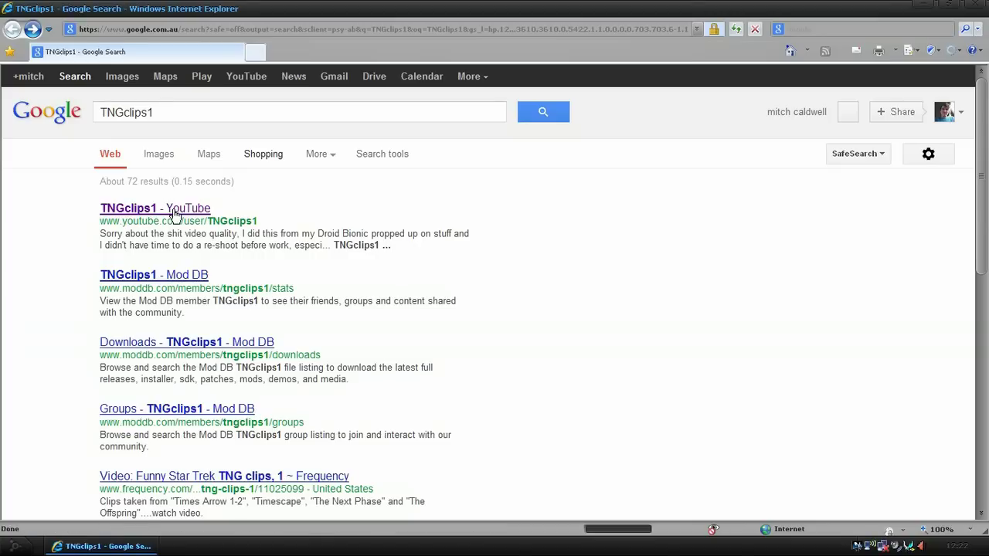
# Open the 'TNGclips1 - YouTube' result and switch to the channel's About section
pyautogui.click(175, 213)
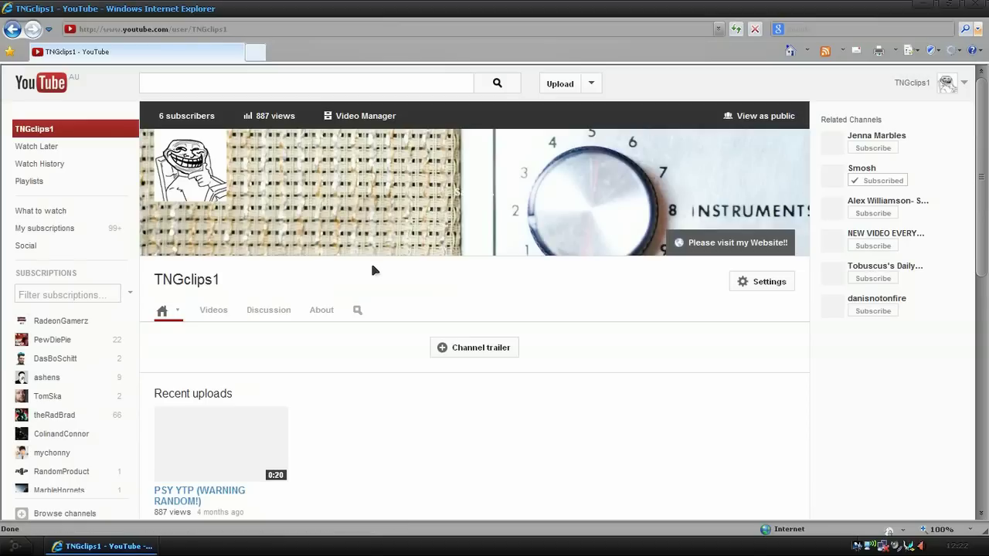
pyautogui.click(322, 313)
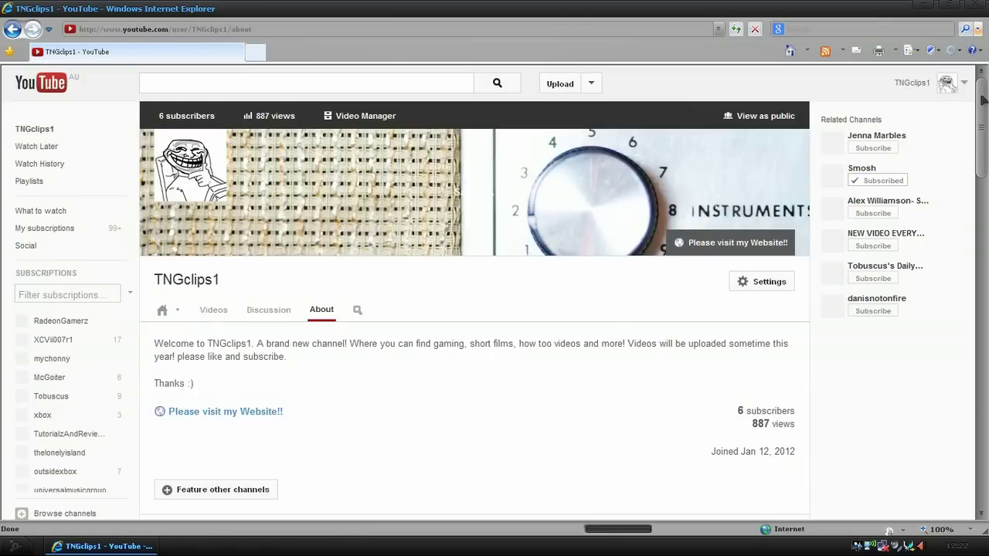
pyautogui.moveTo(983, 100); pyautogui.dragTo(978, 116)
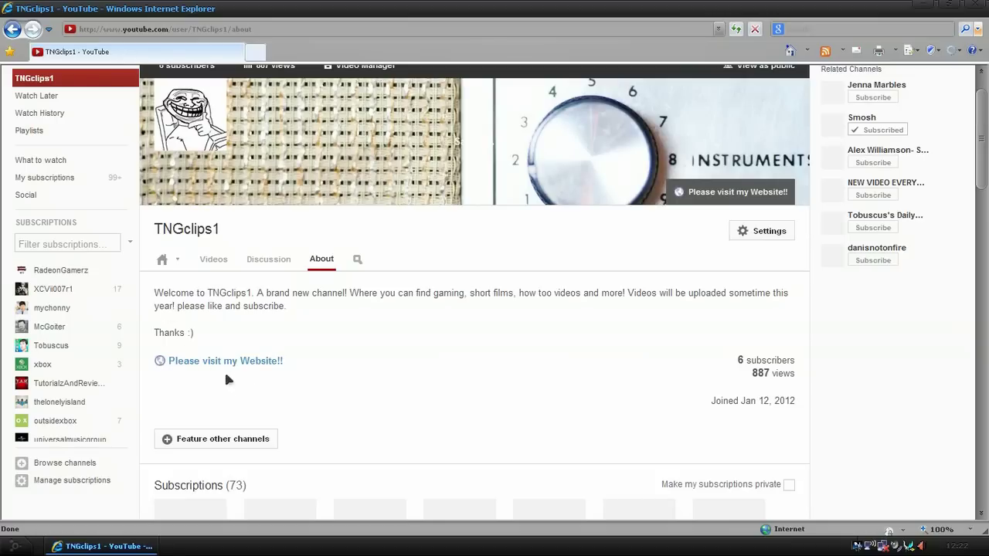
pyautogui.scroll(-1, 215, 363)
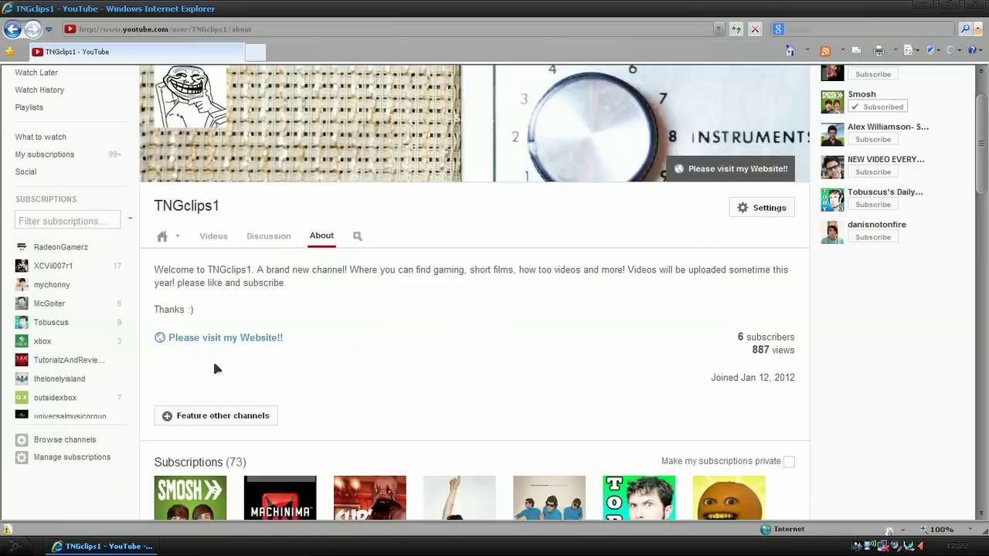
pyautogui.moveTo(226, 361)
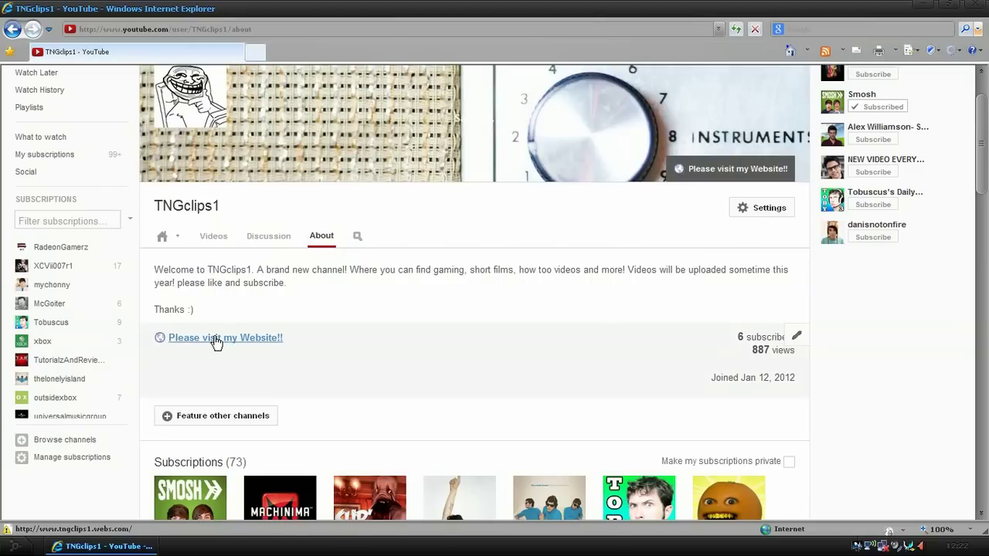
# Follow 'Please visit my Website!!', maximize the new window, and go to 'Free downloads'
pyautogui.click(216, 340)
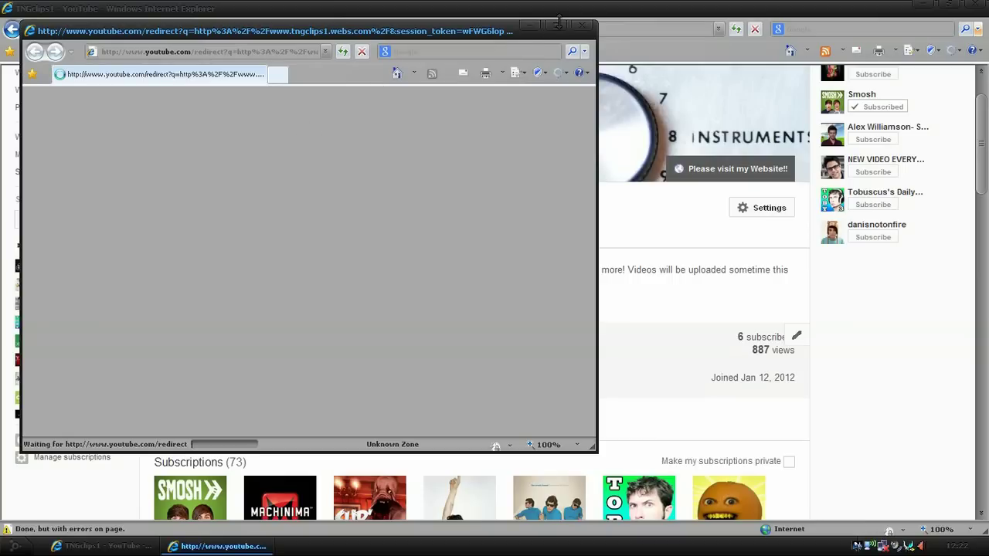
pyautogui.click(558, 25)
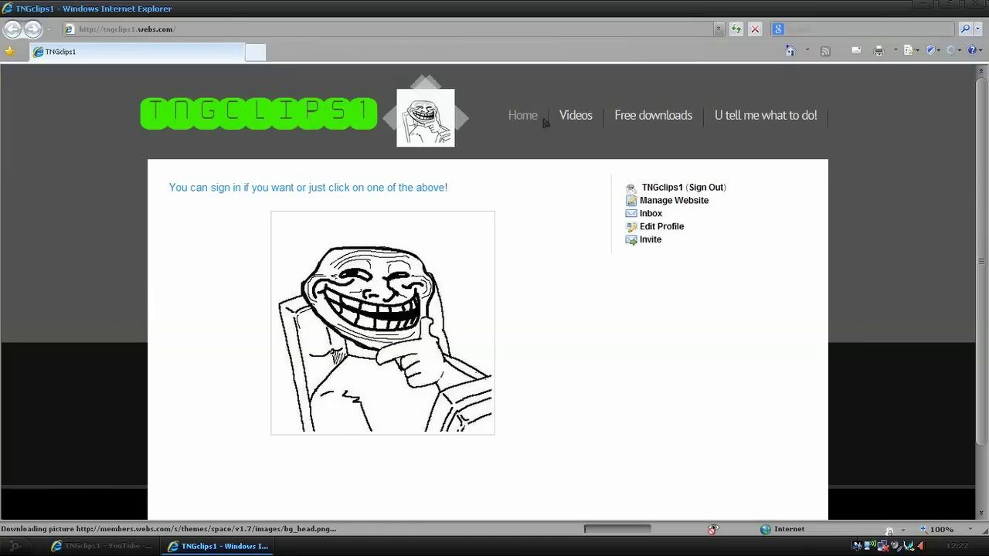
pyautogui.click(642, 117)
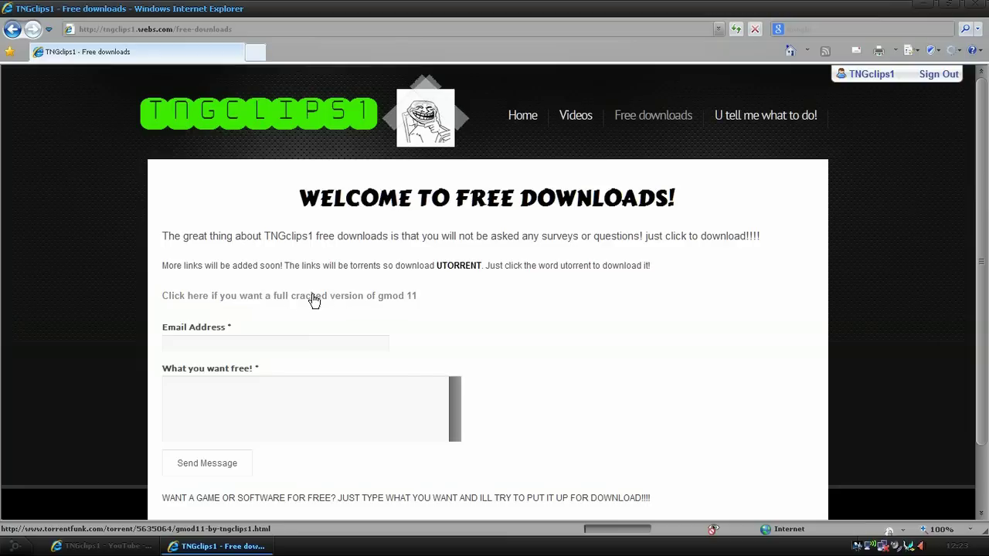
# Follow the 'full cracked version of gmod 11' link to the TorrentFunk torrent page
pyautogui.click(249, 302)
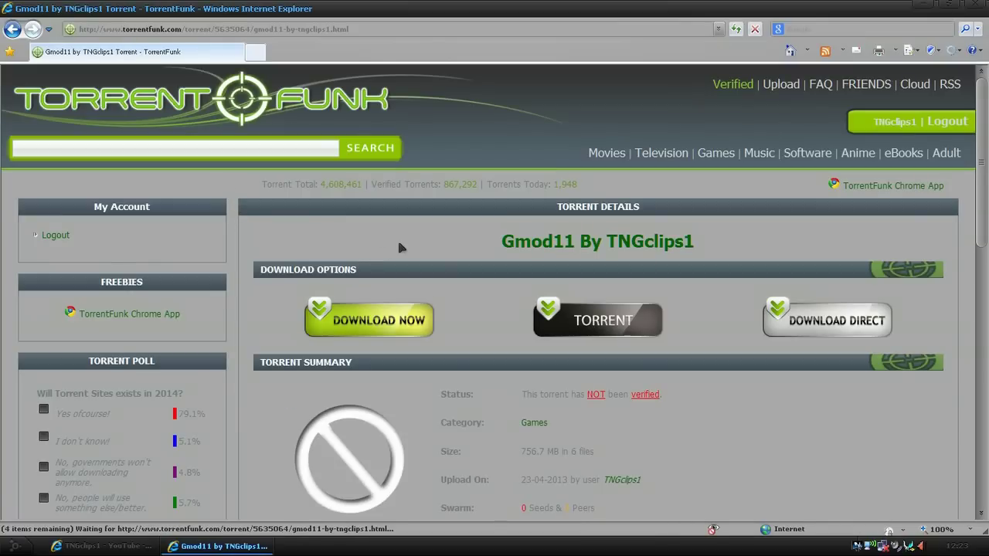
pyautogui.moveTo(983, 115)
pyautogui.mouseDown()
pyautogui.moveTo(982, 224)
pyautogui.moveTo(983, 186)
pyautogui.mouseUp()
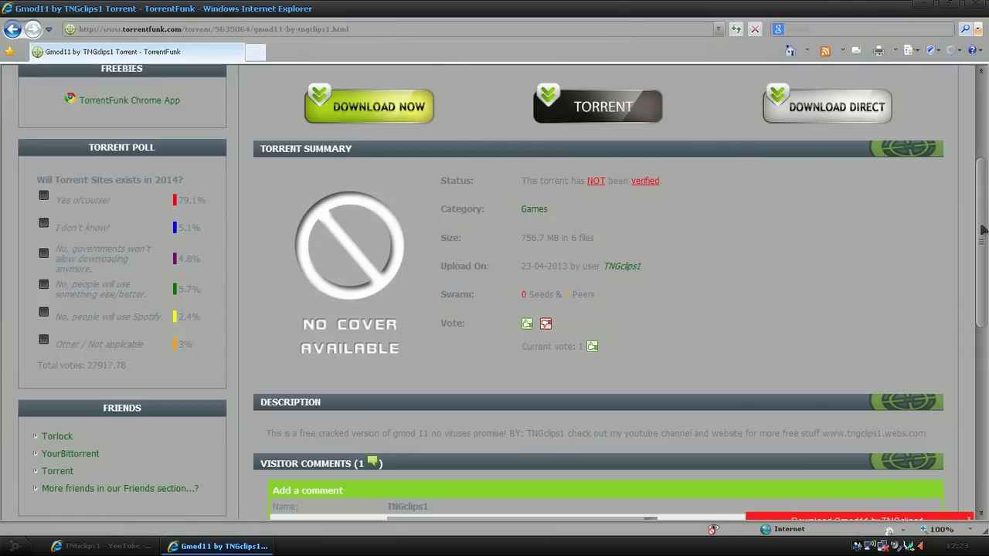
pyautogui.scroll(-3, 951, 299)
pyautogui.scroll(-1, 981, 316)
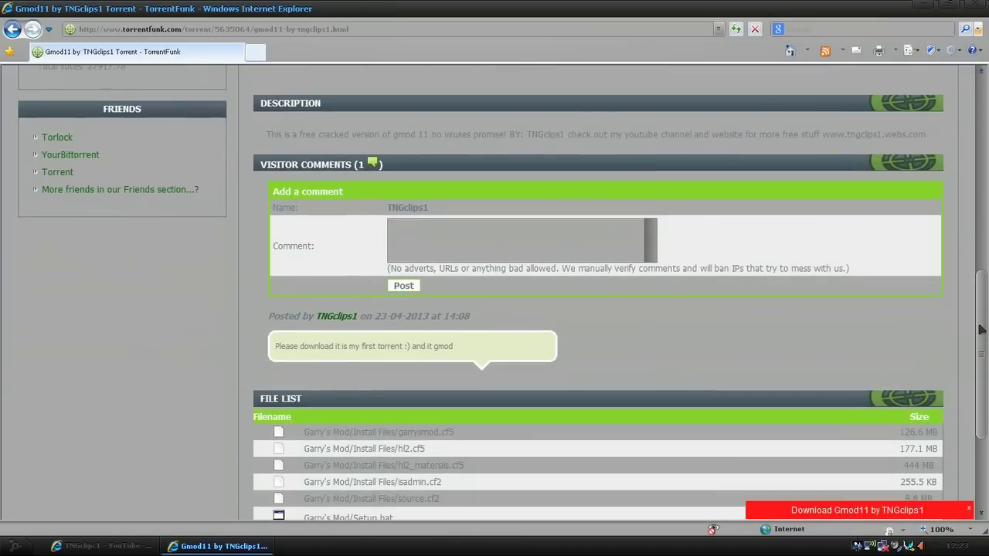